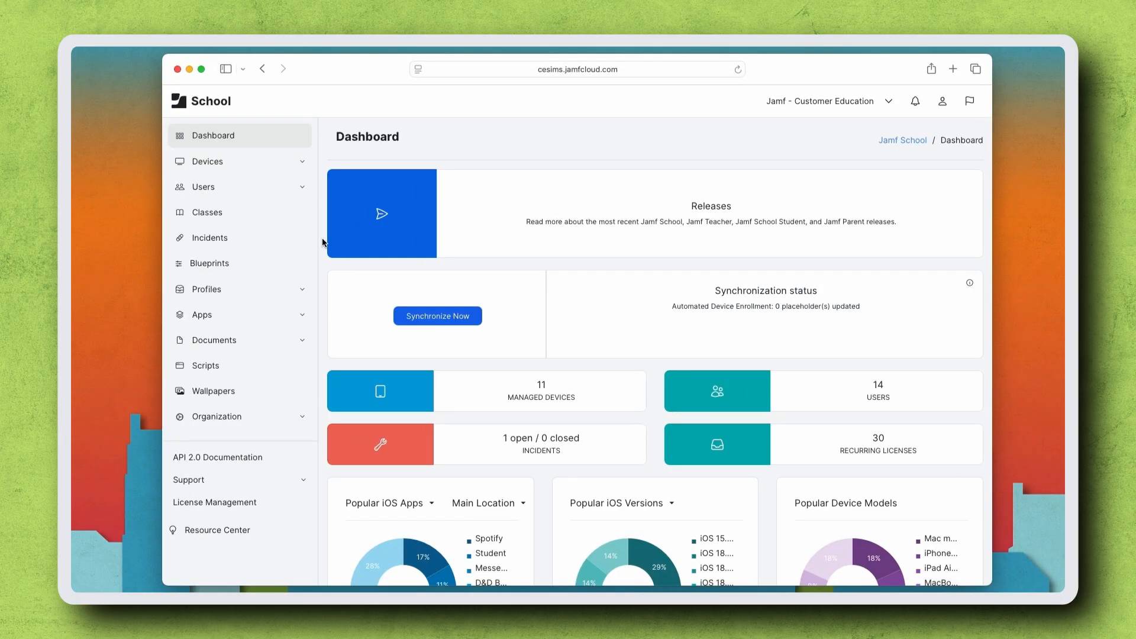
- Enable notifications regarding new app requests in the organization's notification settings and save them
{"action": "left_click", "coordinate": [247, 417]}
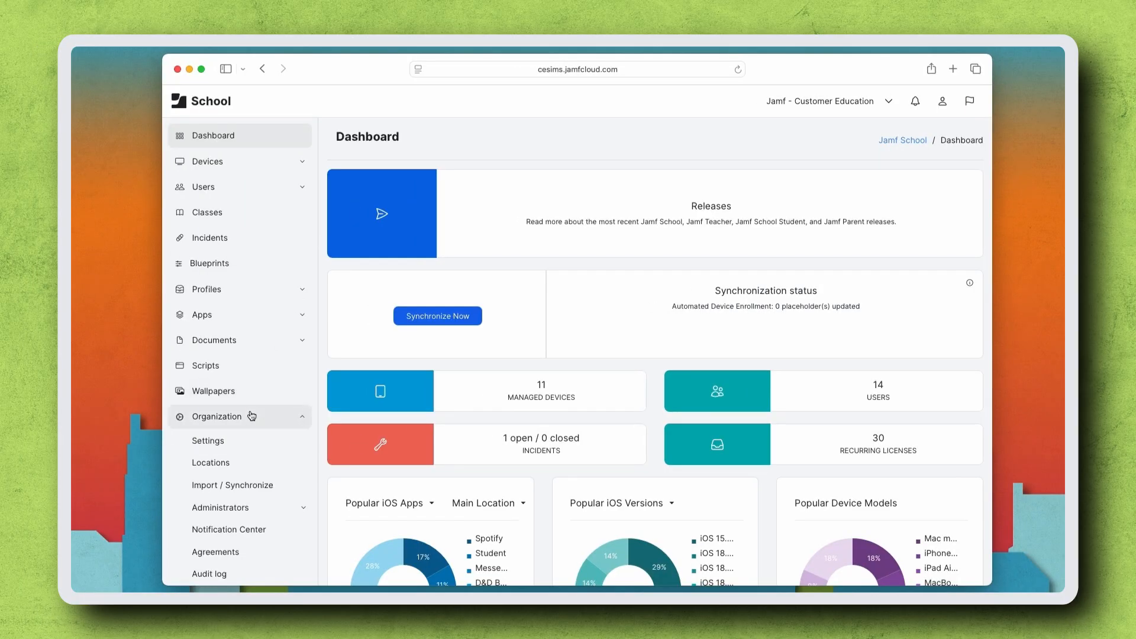
{"action": "left_click", "coordinate": [251, 446]}
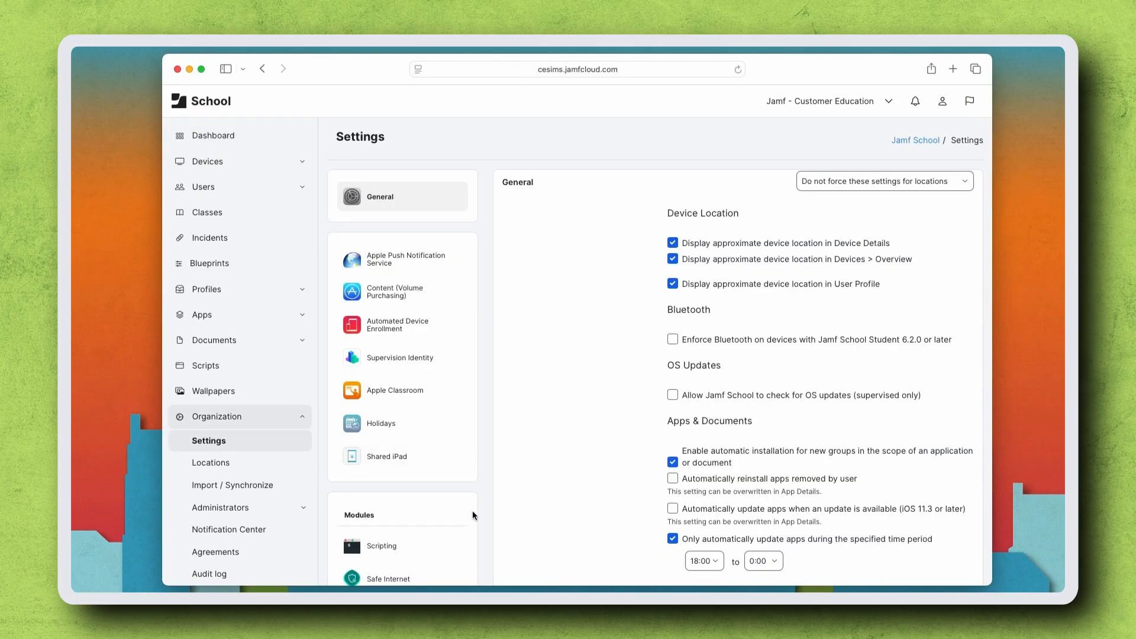
{"action": "scroll", "coordinate": [472, 510], "scroll_direction": "down", "scroll_amount": 5}
{"action": "scroll", "coordinate": [472, 510], "scroll_direction": "down", "scroll_amount": 6}
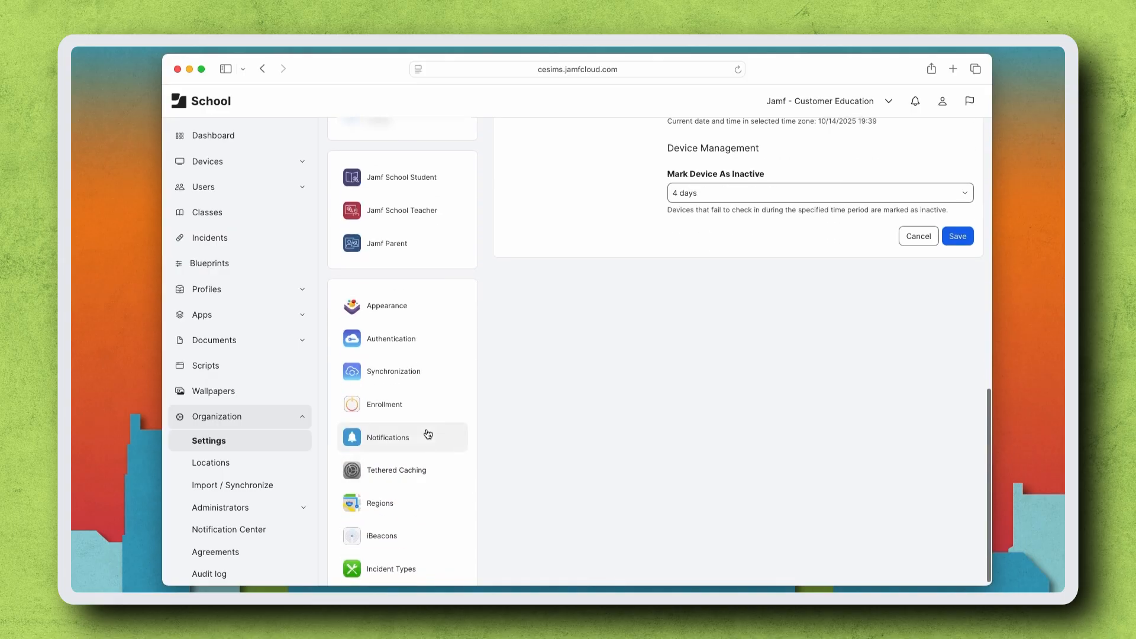
{"action": "left_click", "coordinate": [426, 434]}
{"action": "scroll", "coordinate": [772, 401], "scroll_direction": "down", "scroll_amount": 10}
{"action": "scroll", "coordinate": [773, 402], "scroll_direction": "up", "scroll_amount": 1}
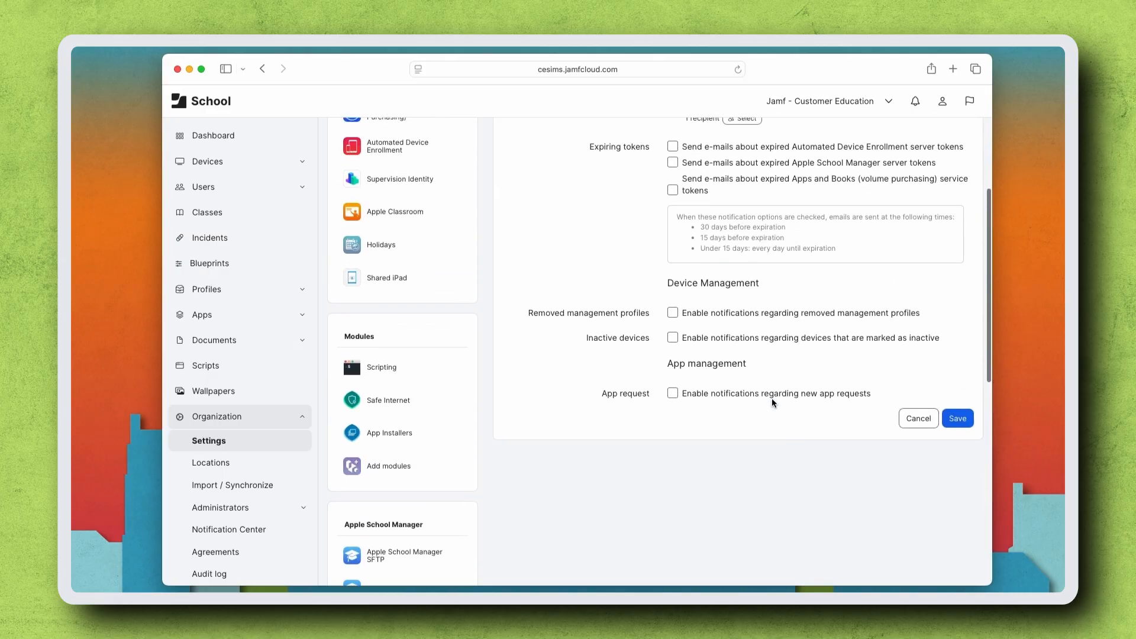
{"action": "left_click", "coordinate": [674, 394]}
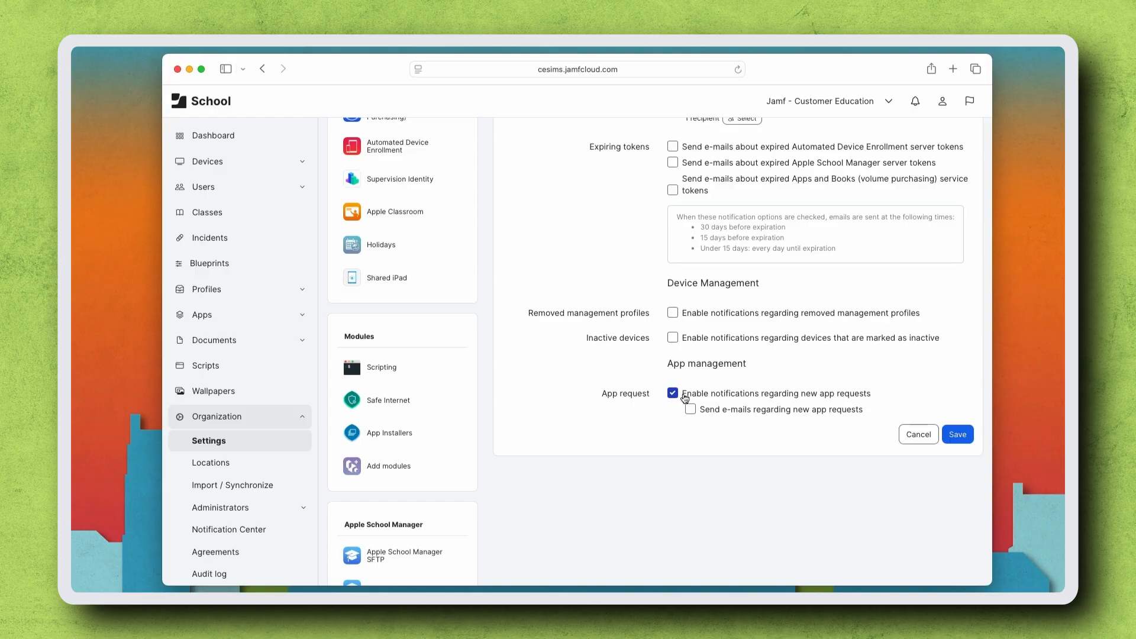
{"action": "left_click", "coordinate": [691, 410]}
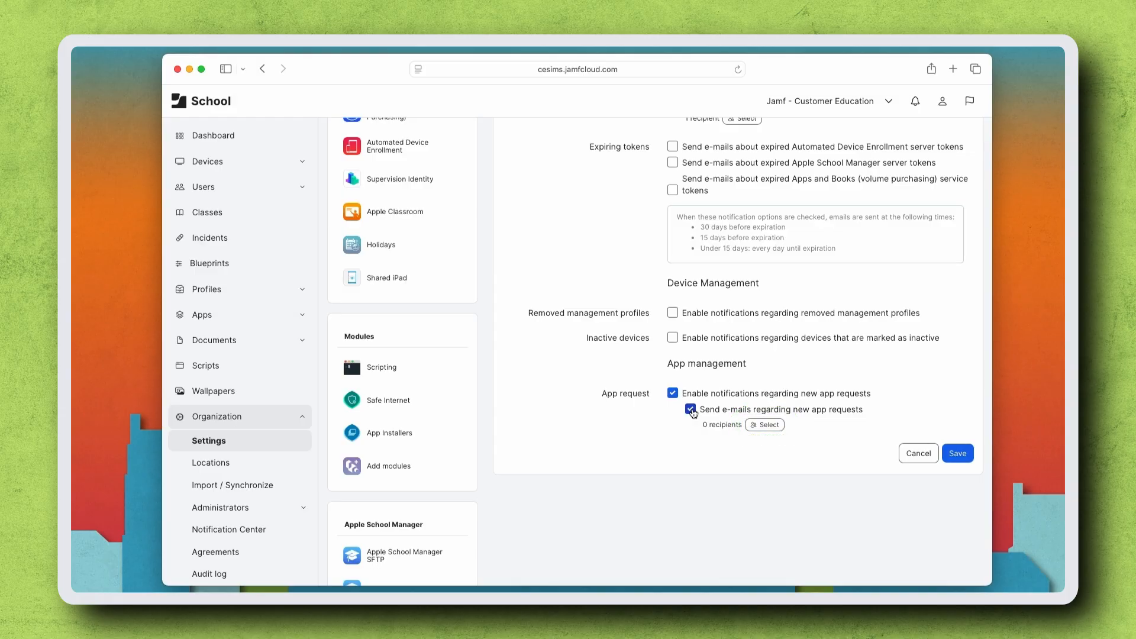
{"action": "left_click", "coordinate": [690, 409]}
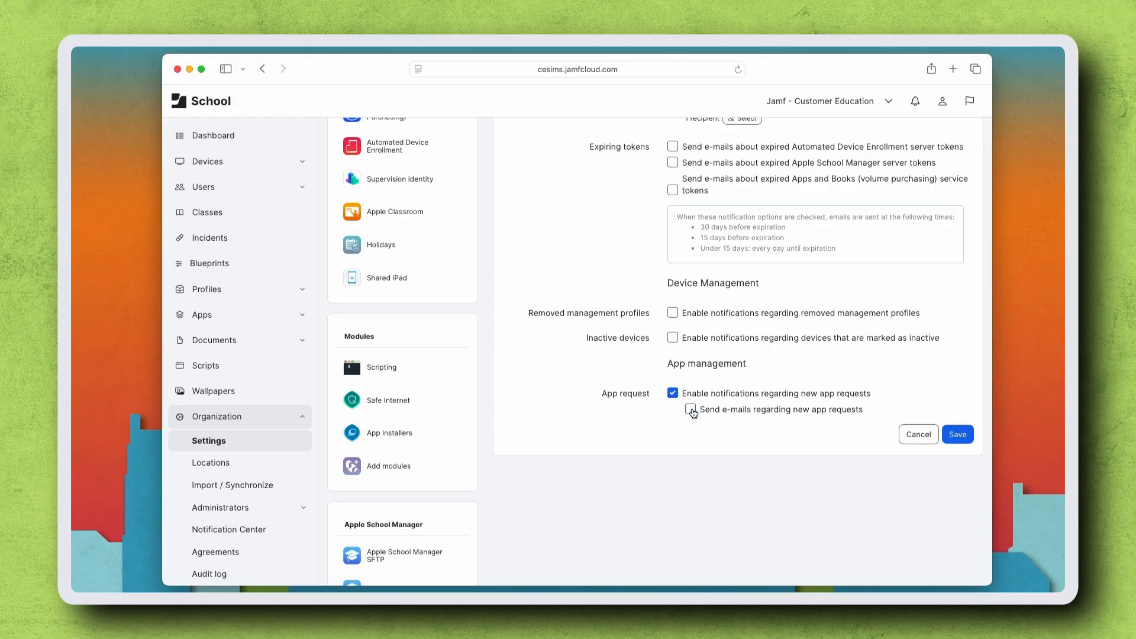
{"action": "left_click", "coordinate": [956, 435]}
- Allow teachers to request apps in the Jamf School Teacher settings
{"action": "scroll", "coordinate": [953, 436], "scroll_direction": "down", "scroll_amount": 5}
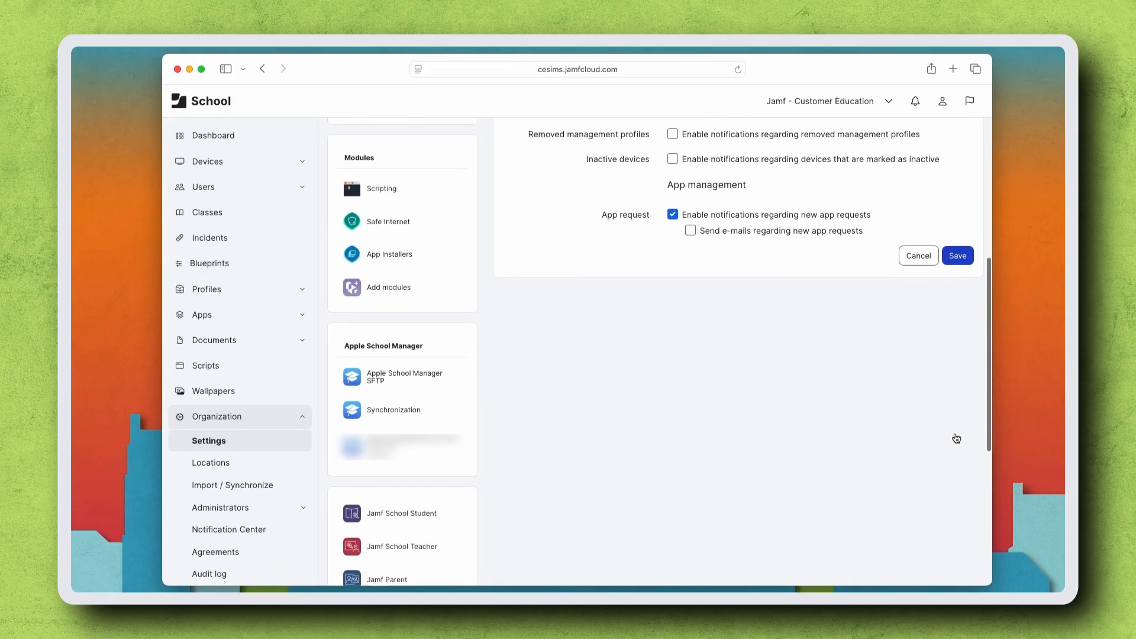
{"action": "left_click", "coordinate": [370, 421]}
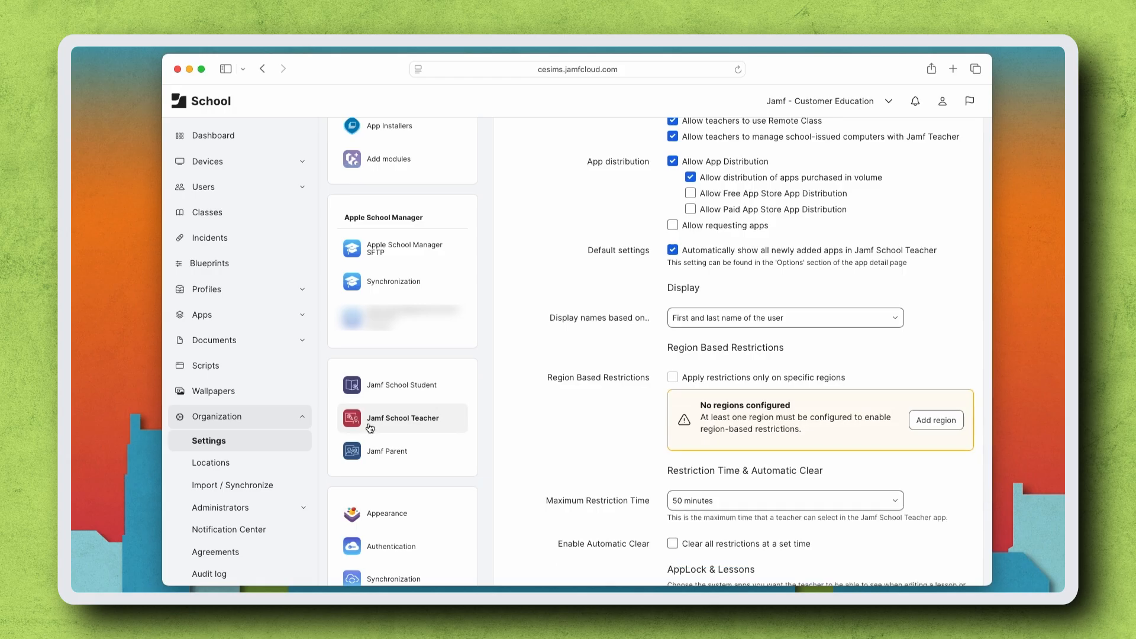
{"action": "left_click", "coordinate": [679, 225]}
{"action": "scroll", "coordinate": [947, 408], "scroll_direction": "down", "scroll_amount": 5}
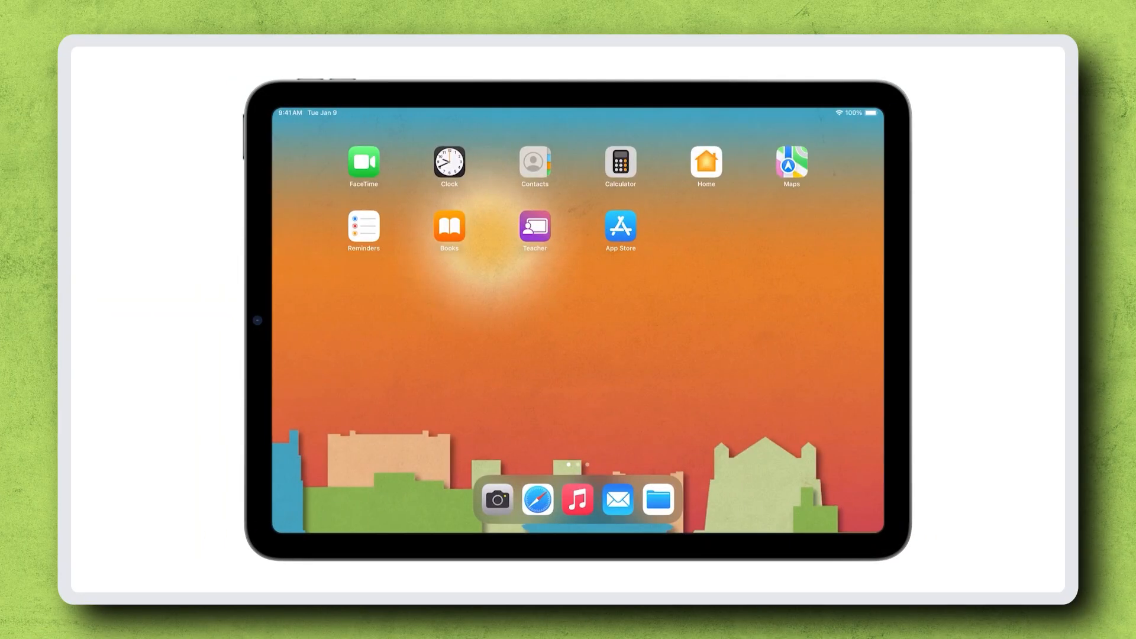
- On the iPad, search the App Store for whiteboard and open Simple Whiteboard by Qrayon
{"action": "left_click", "coordinate": [620, 226]}
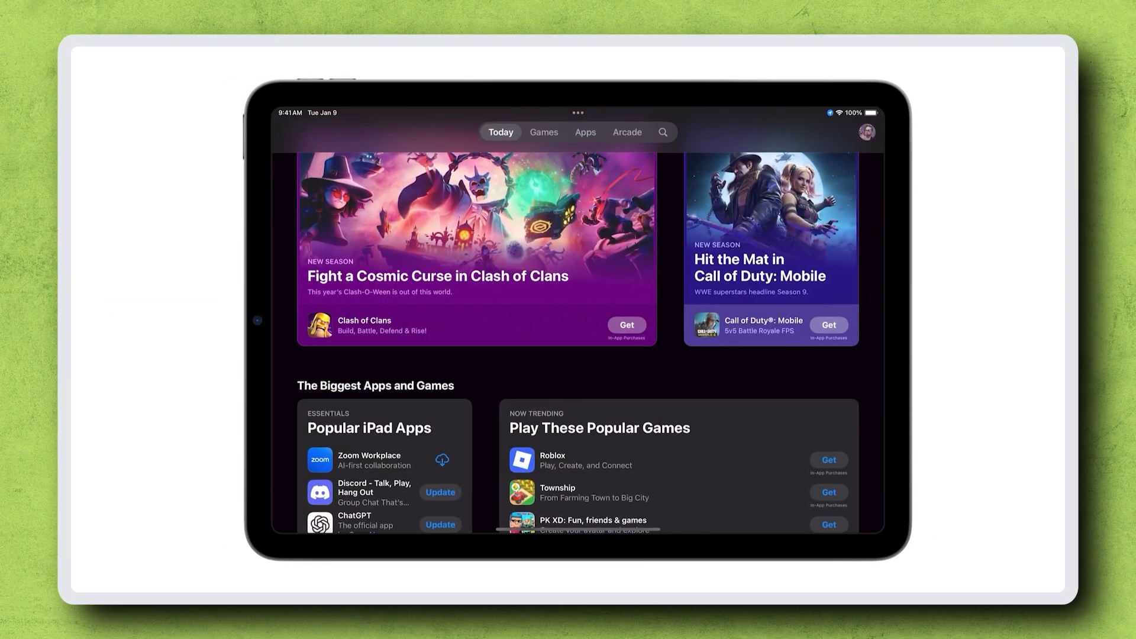
{"action": "left_click", "coordinate": [663, 132]}
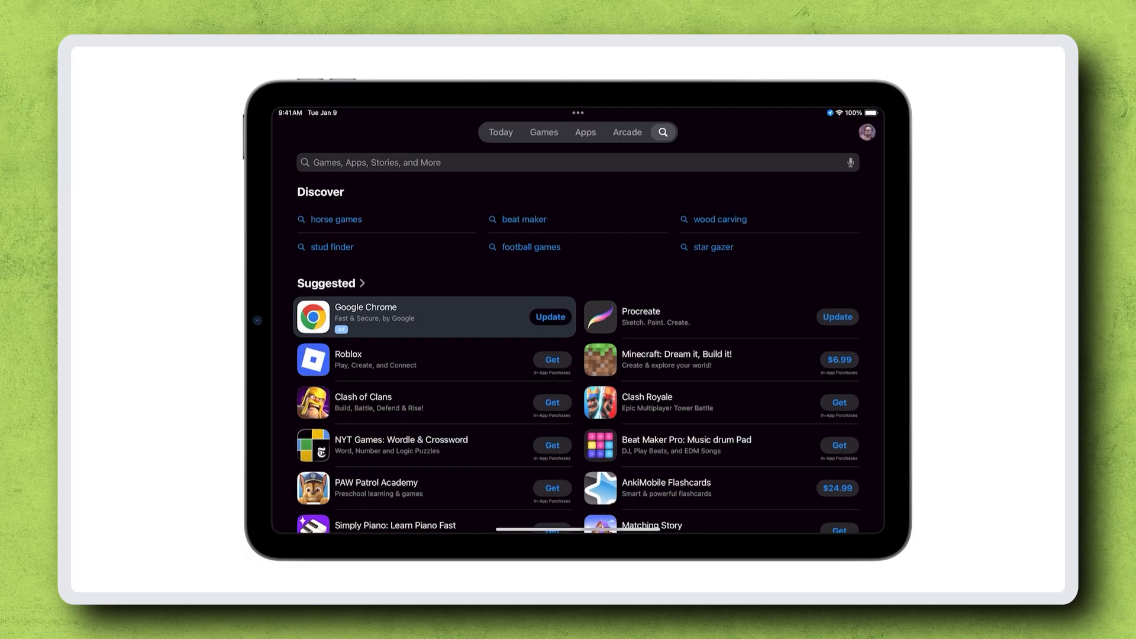
{"action": "left_click", "coordinate": [577, 162]}
{"action": "type", "text": "whiteboard"}
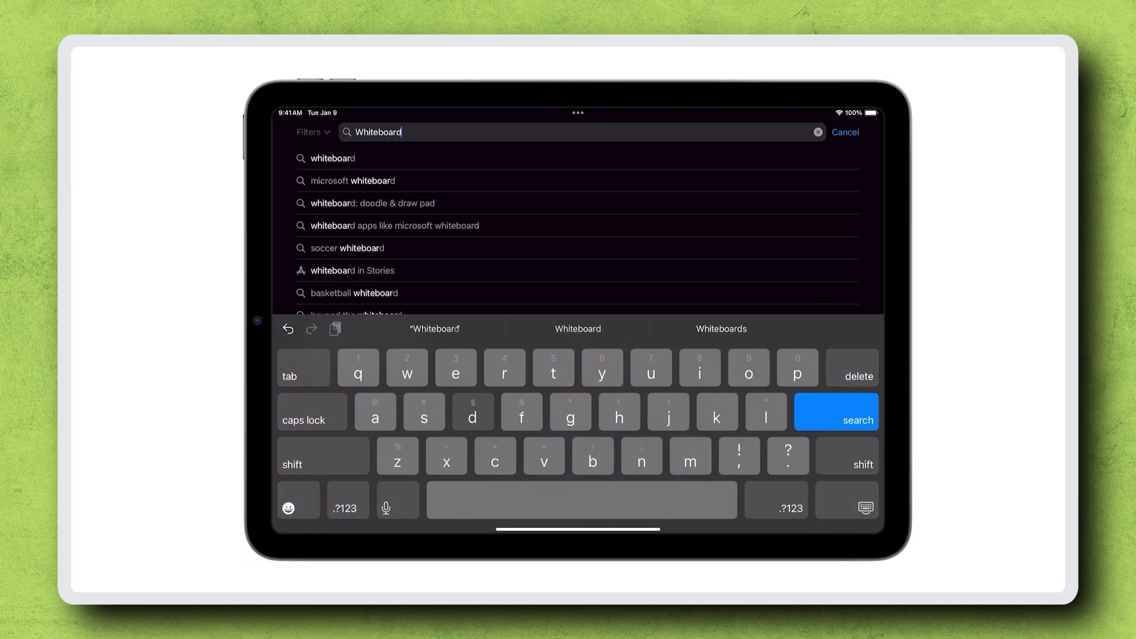
{"action": "key", "text": "Return"}
{"action": "left_click", "coordinate": [710, 193]}
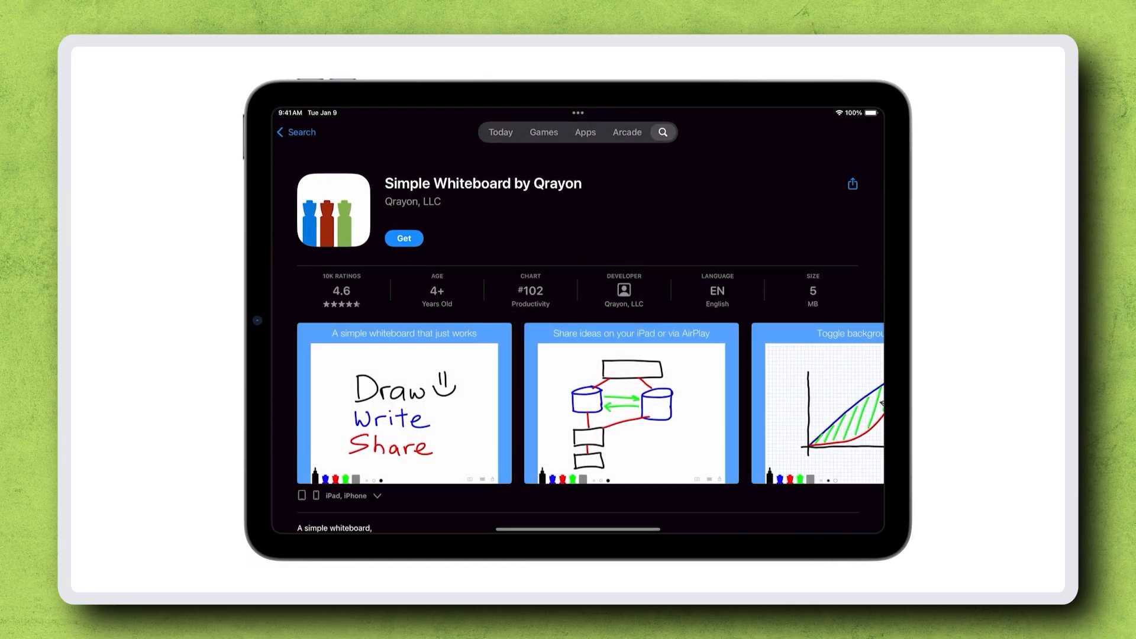
- Share the app to the Teacher app as a request for the English class, selecting all seven students
{"action": "left_click", "coordinate": [853, 184]}
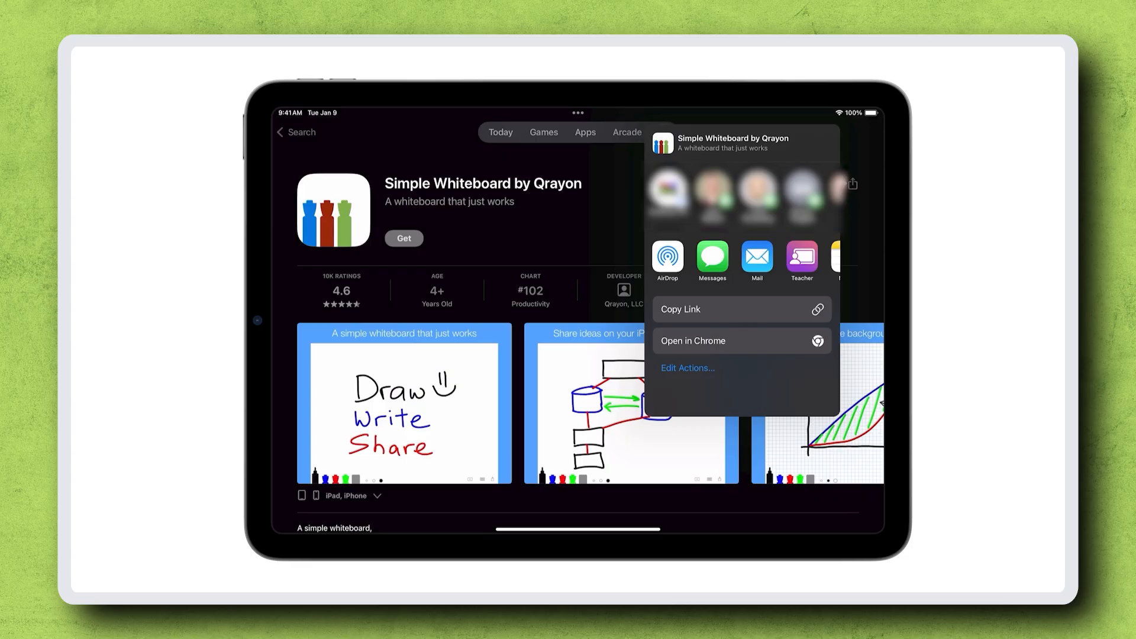
{"action": "left_click", "coordinate": [801, 256]}
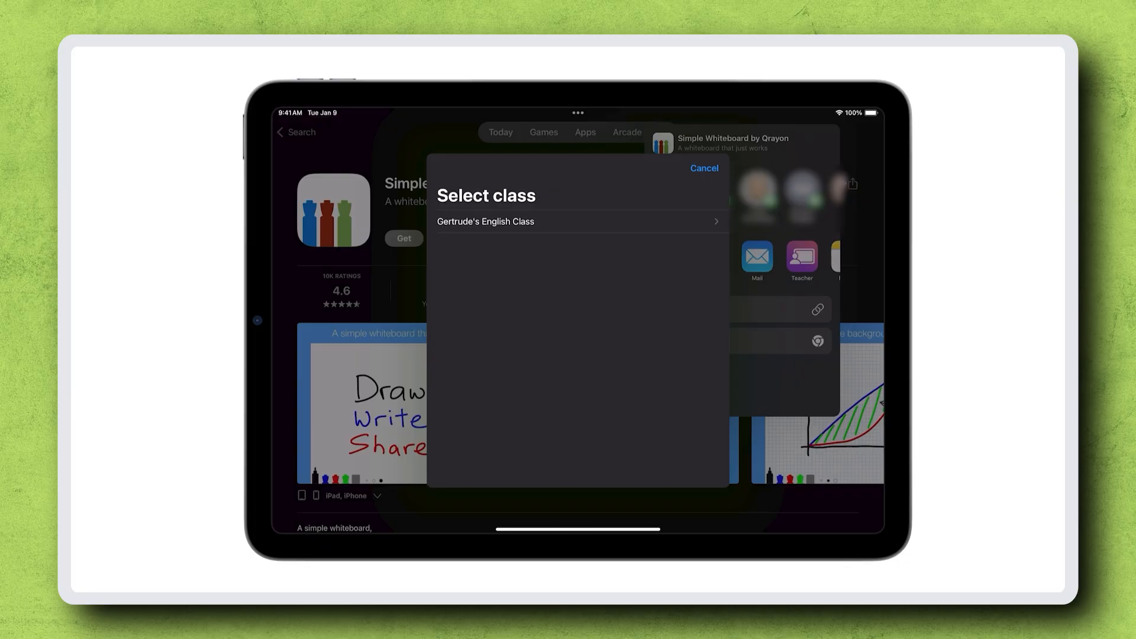
{"action": "left_click", "coordinate": [485, 222]}
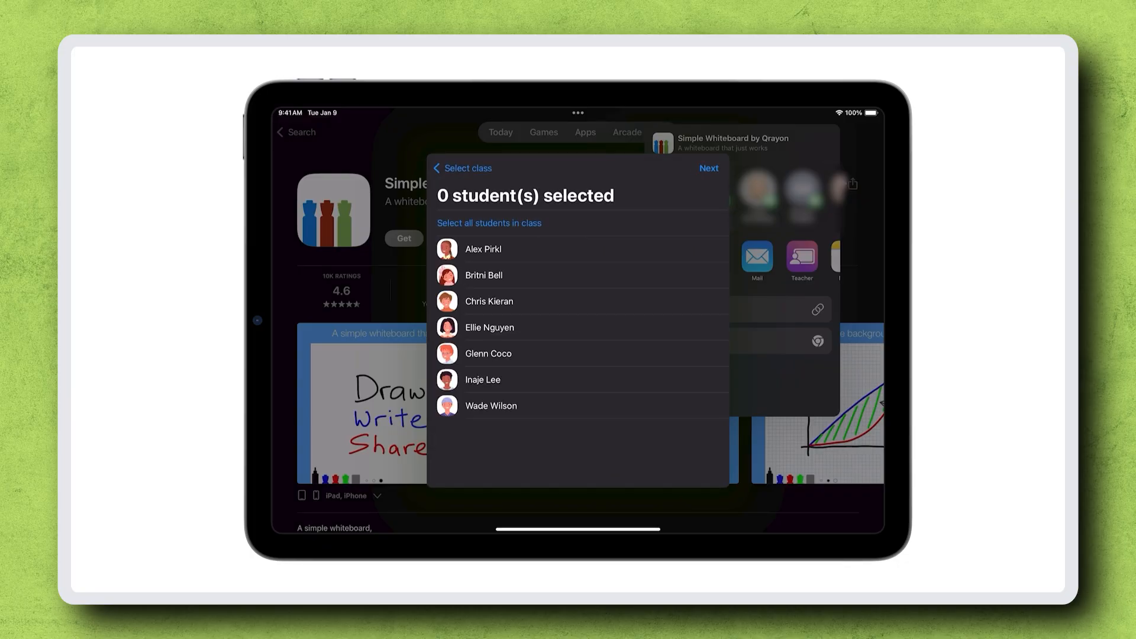
{"action": "left_click", "coordinate": [495, 249]}
{"action": "left_click", "coordinate": [494, 276]}
{"action": "left_click", "coordinate": [497, 301]}
{"action": "left_click", "coordinate": [488, 327]}
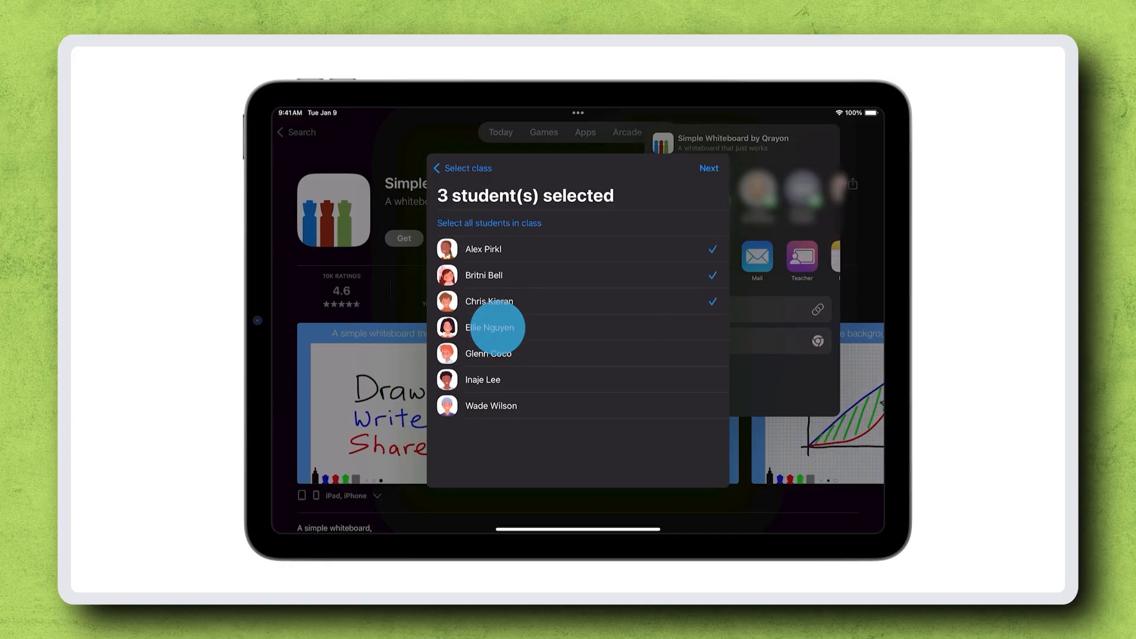
{"action": "left_click", "coordinate": [494, 353]}
{"action": "left_click", "coordinate": [489, 378]}
{"action": "left_click", "coordinate": [496, 405]}
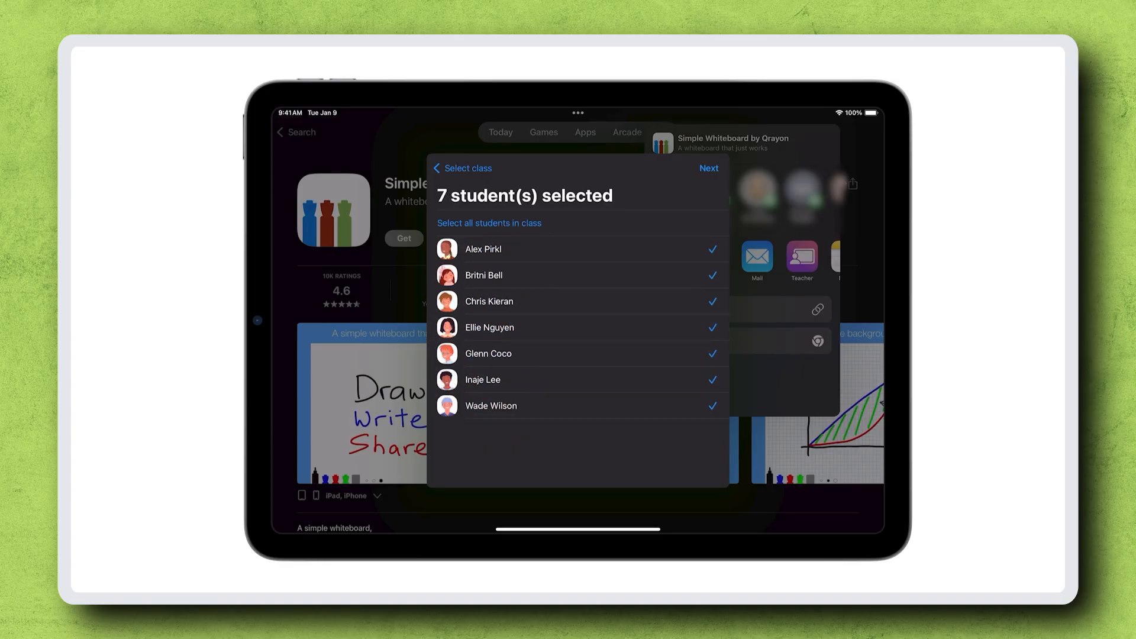
{"action": "left_click", "coordinate": [708, 169]}
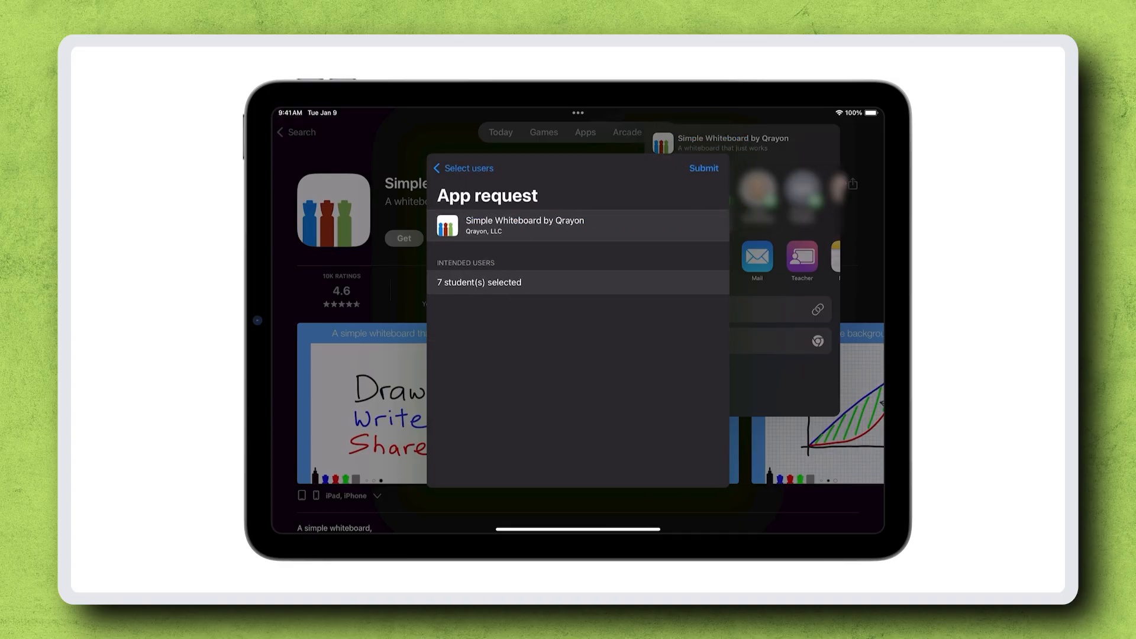
- Submit the app request with the reason "Need A Whiteboard App For My Class"
{"action": "left_click", "coordinate": [703, 168]}
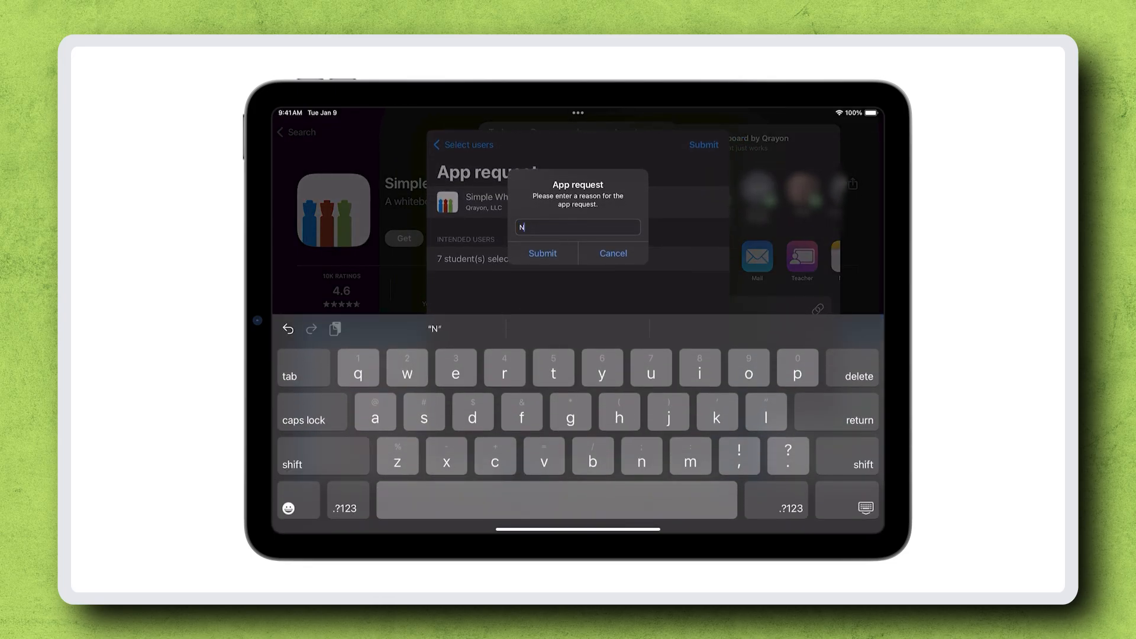
{"action": "type", "text": "Need A Whiteboard App For My Class"}
{"action": "left_click", "coordinate": [543, 254]}
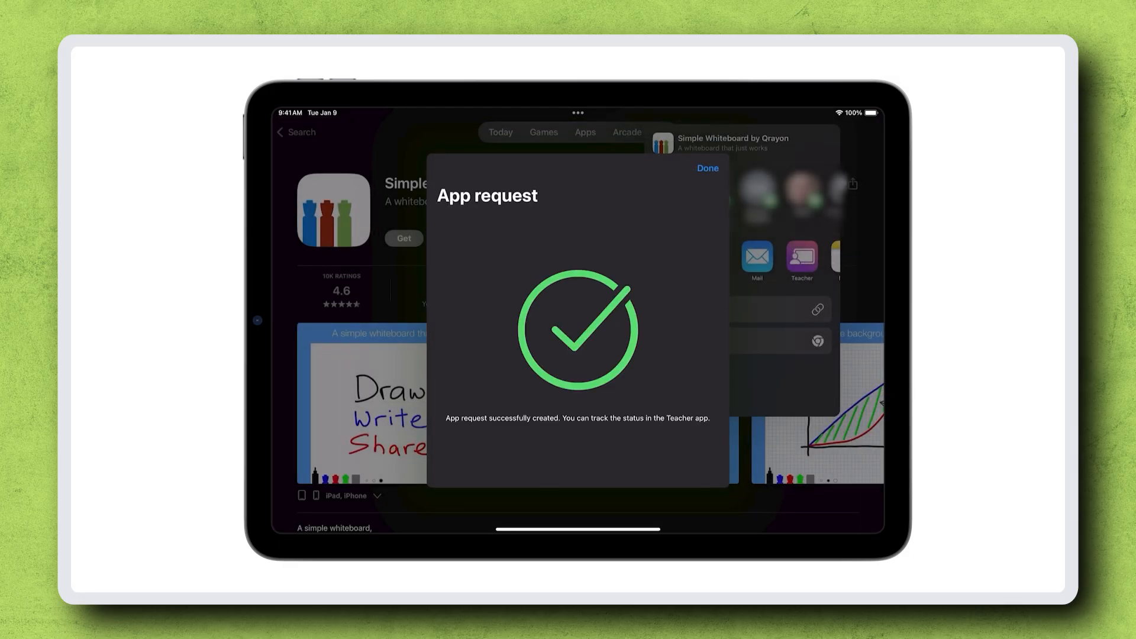
- Leave the App Store and open the Teacher app
{"action": "left_click_drag", "start_coordinate": [573, 527], "coordinate": [568, 284]}
{"action": "left_click", "coordinate": [534, 226]}
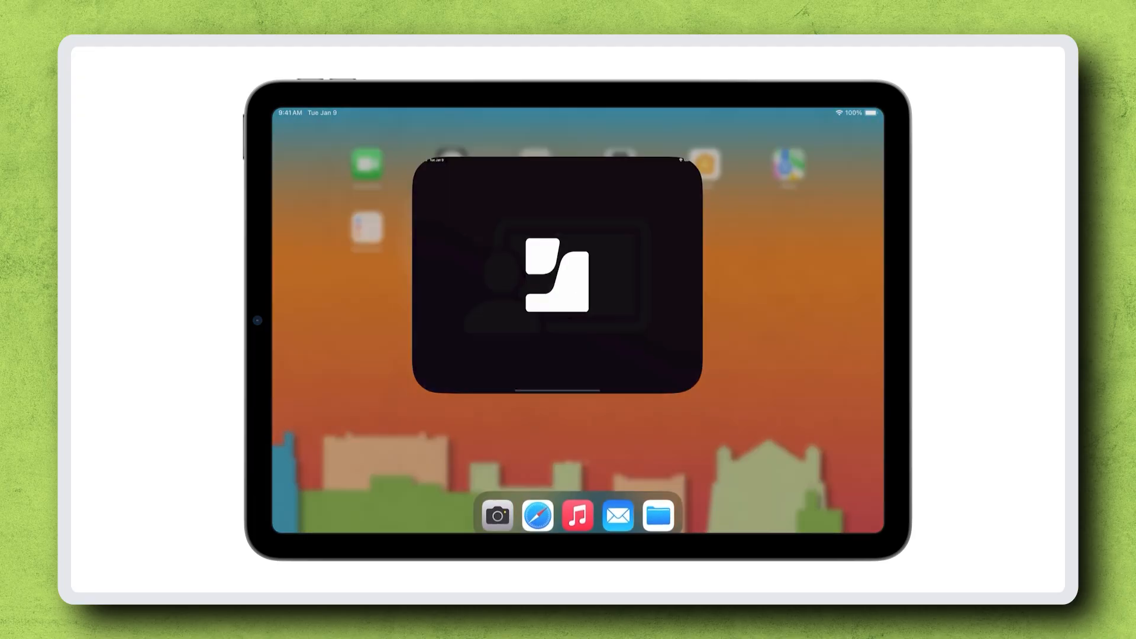
{"action": "left_click", "coordinate": [322, 289]}
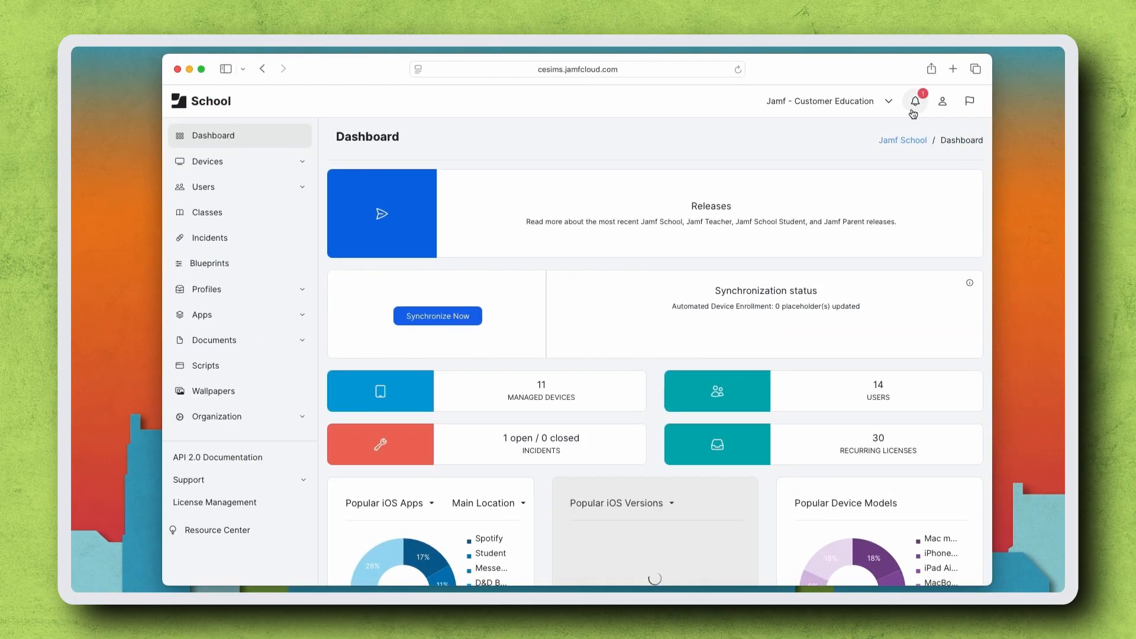
- Open the new app request from the admin notification center and review the requesting class
{"action": "left_click", "coordinate": [914, 106]}
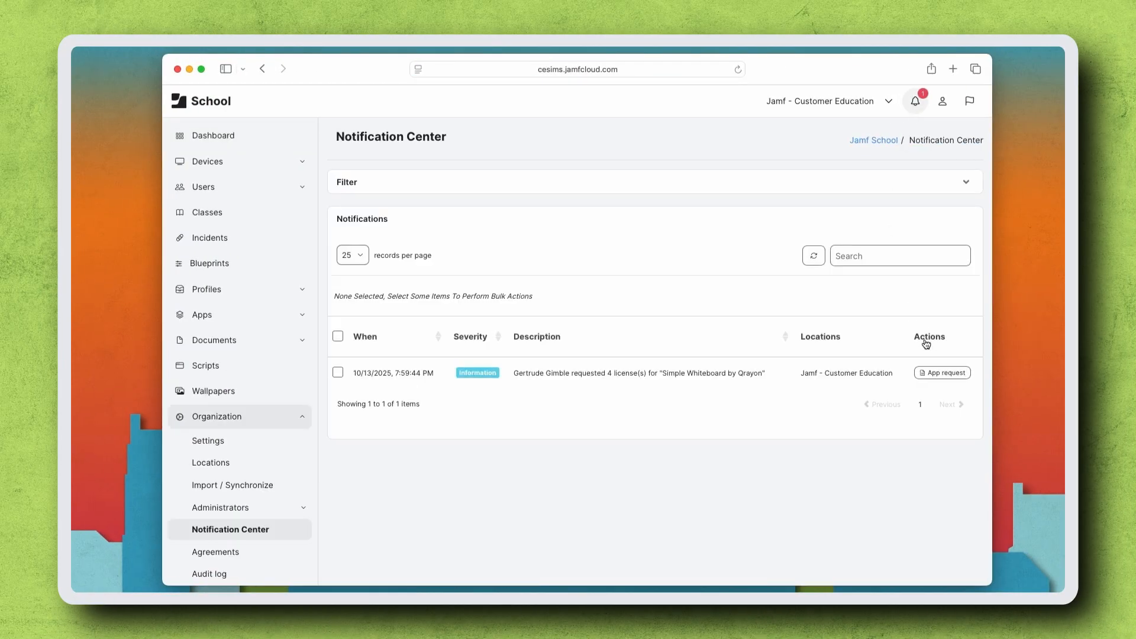
{"action": "left_click", "coordinate": [941, 374]}
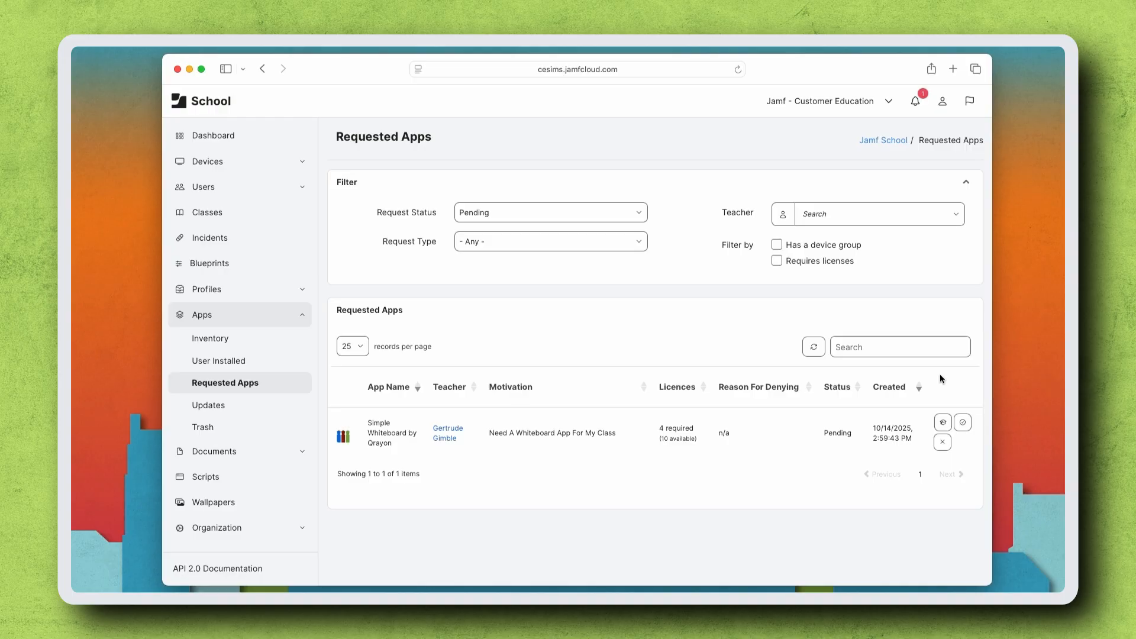
{"action": "left_click", "coordinate": [943, 421]}
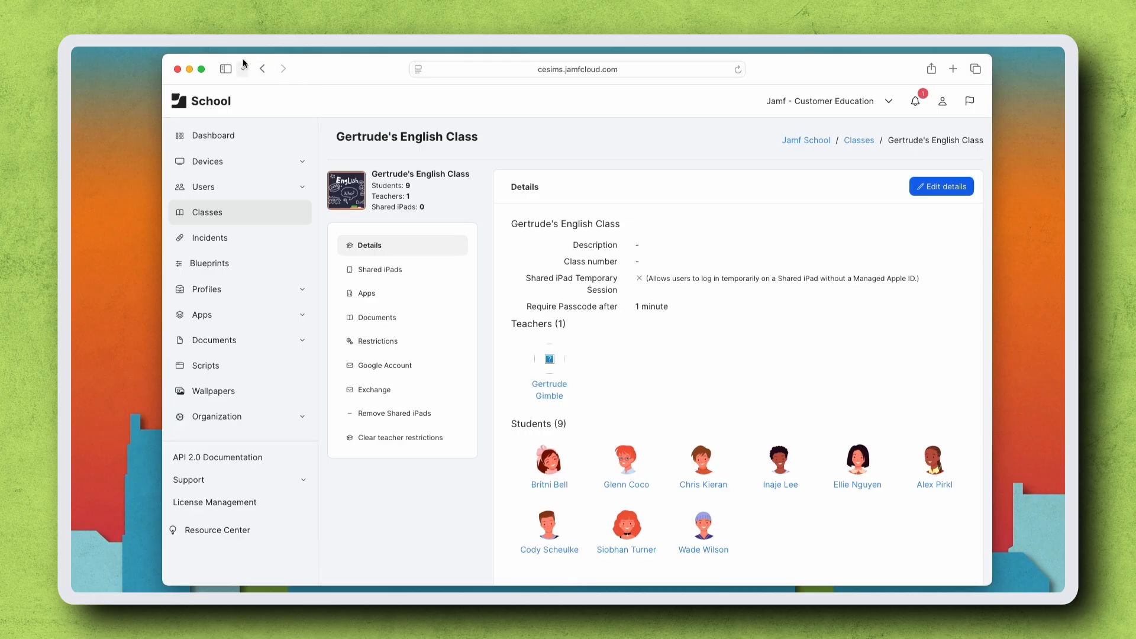
{"action": "left_click", "coordinate": [260, 70]}
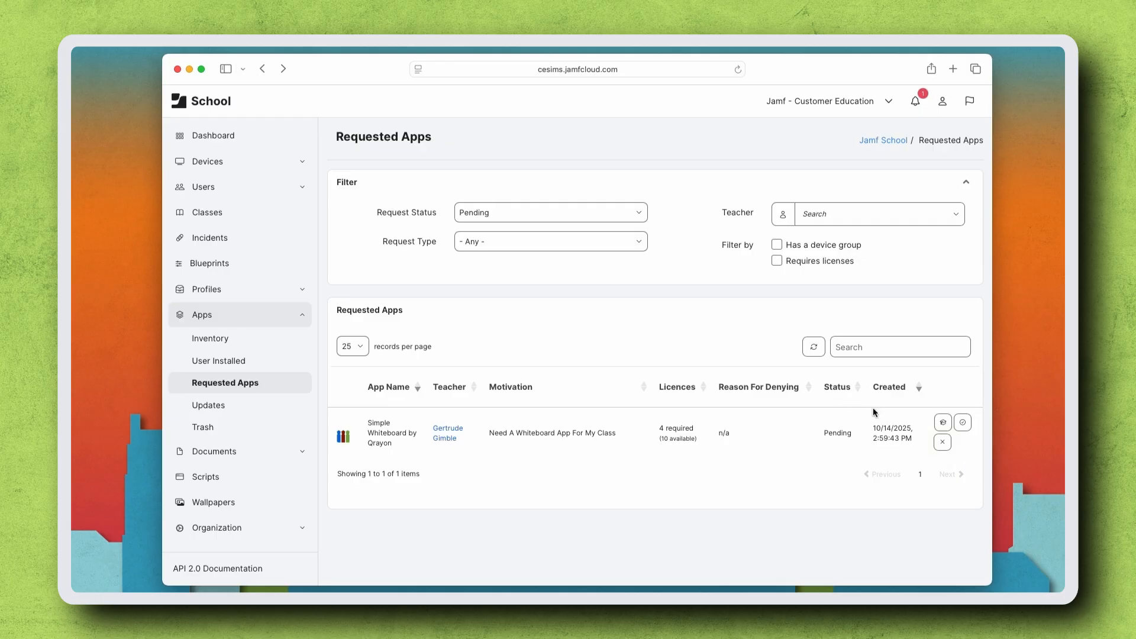
- Deny the Simple Whiteboard request with the reason "We use the Explain Everything Whiteboard App, please put in a request for that app instead."
{"action": "left_click", "coordinate": [943, 444]}
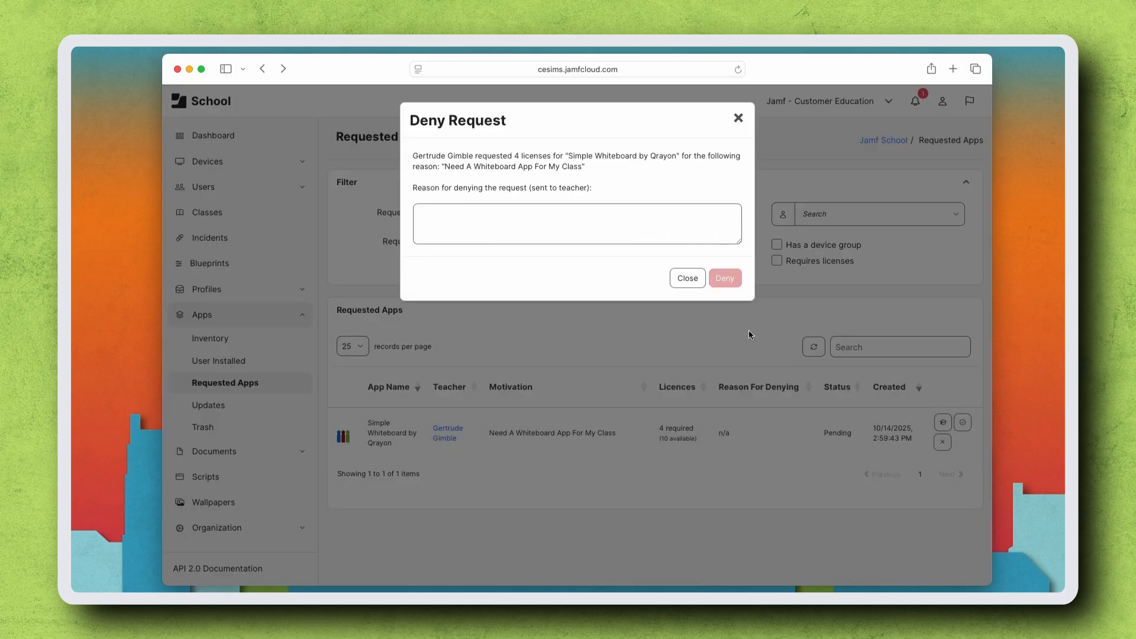
{"action": "left_click", "coordinate": [645, 234]}
{"action": "type", "text": "We use the Explain Everything Whiteboard App, please put in a request for that app instead."}
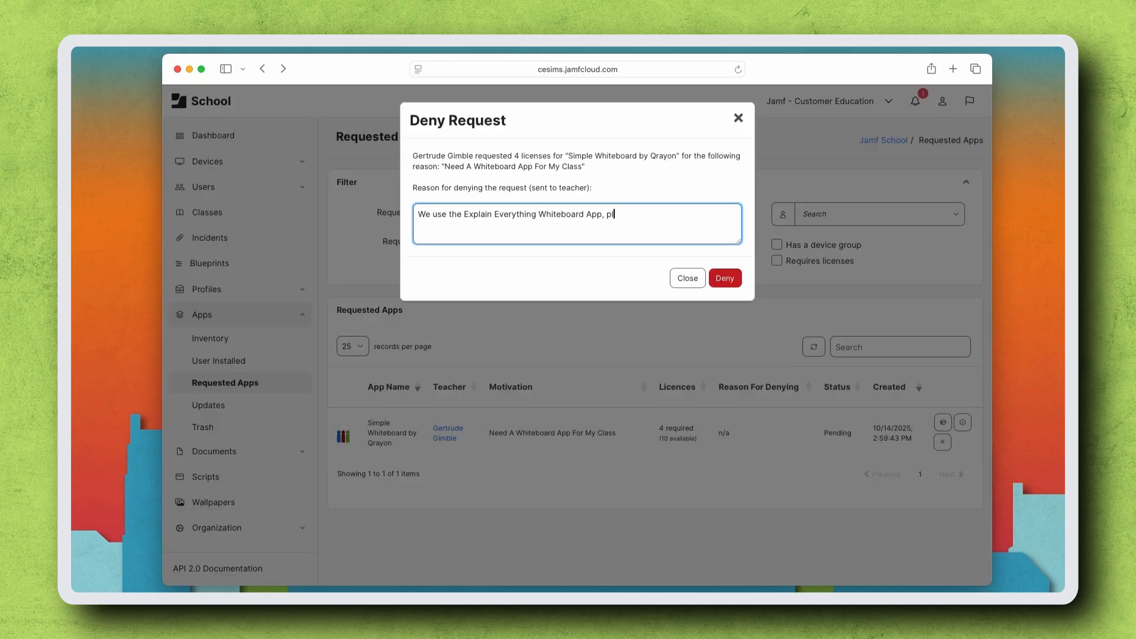
{"action": "left_click", "coordinate": [726, 279]}
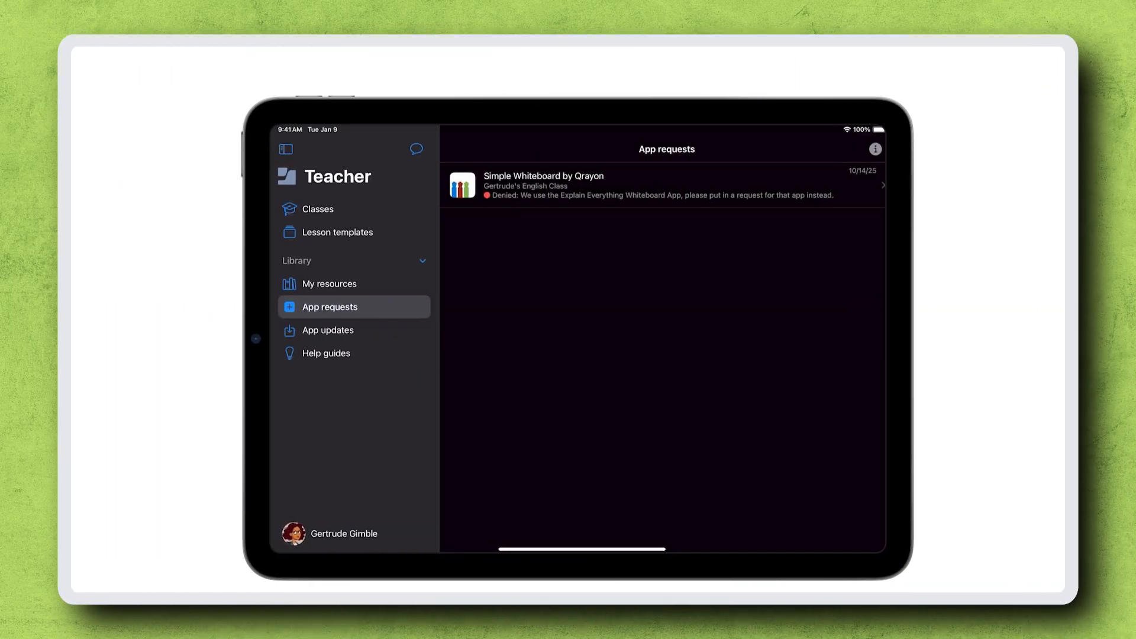
{"action": "left_click", "coordinate": [609, 186]}
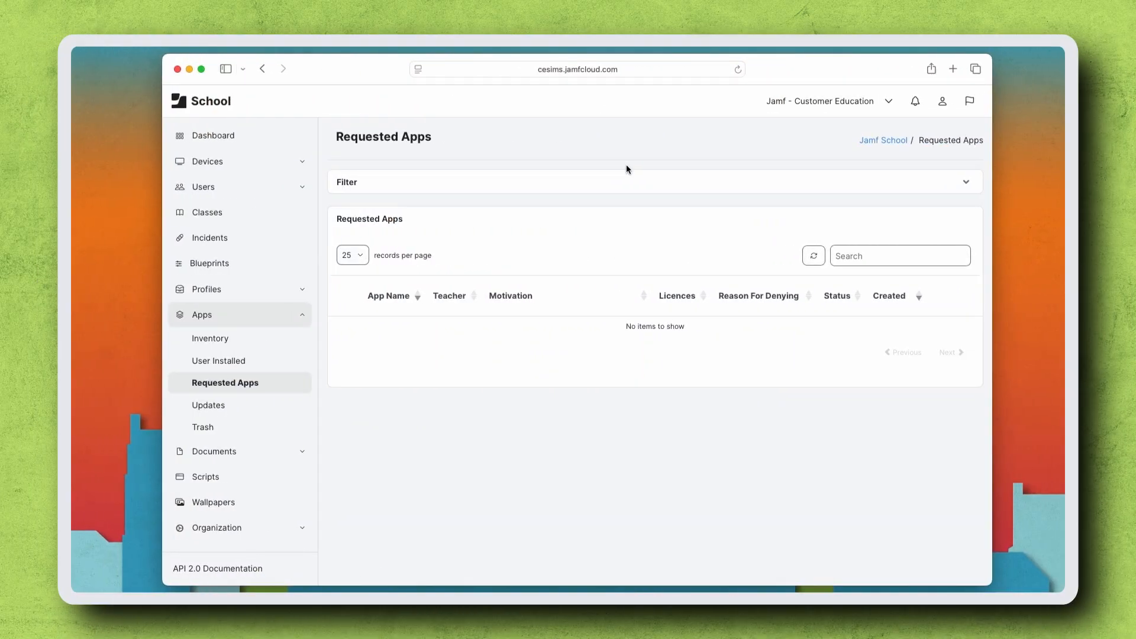
- Refresh the requested apps list and approve the Explain Everything Whiteboard request
{"action": "left_click", "coordinate": [737, 69]}
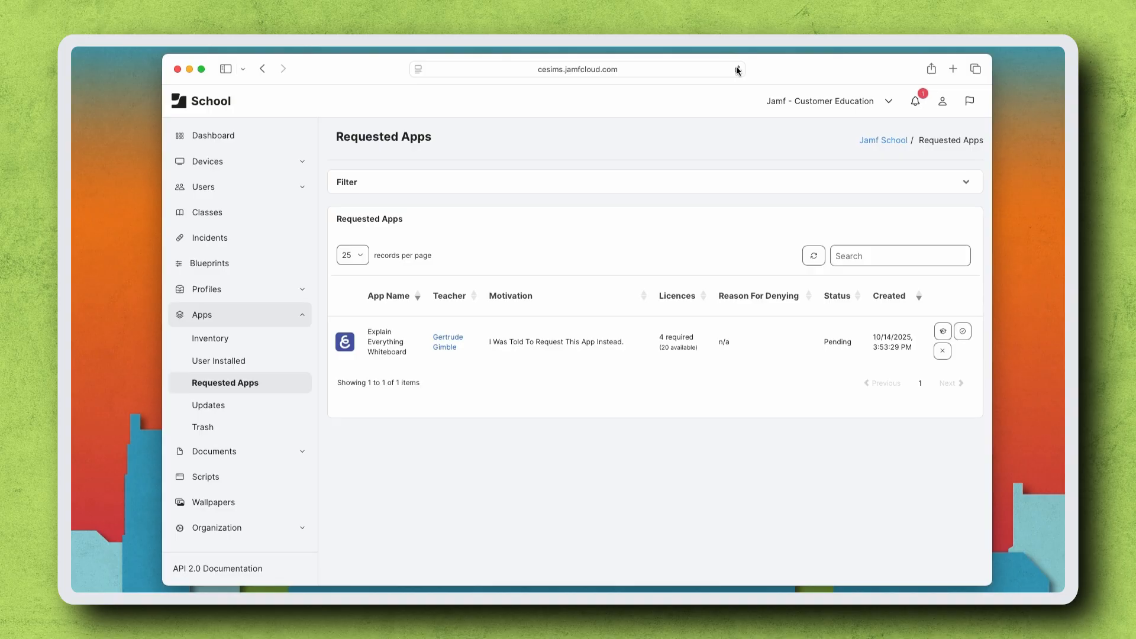
{"action": "left_click", "coordinate": [963, 332]}
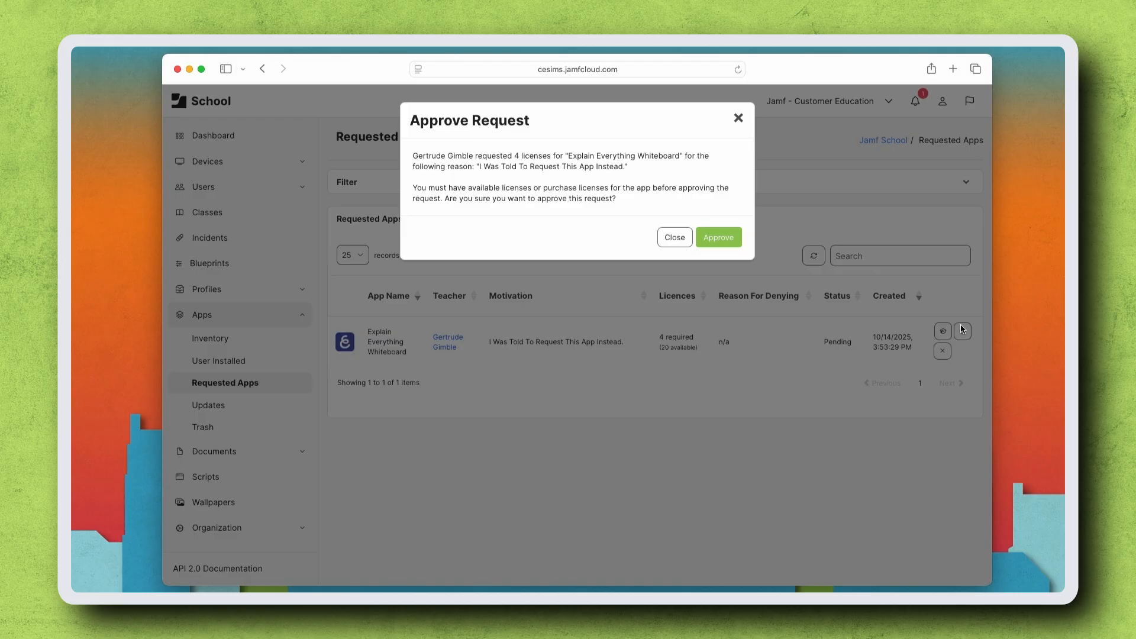
{"action": "left_click", "coordinate": [734, 239]}
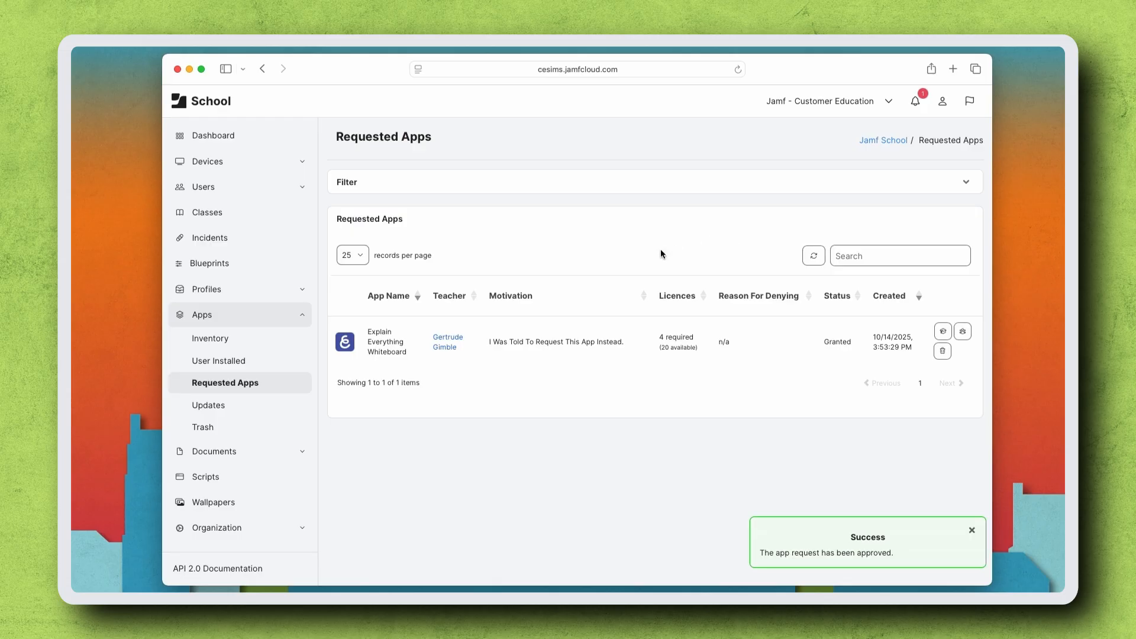
- Open Explain Everything Whiteboard from the app inventory, add the teacher's English Class device group to its distribution, and save
{"action": "left_click", "coordinate": [272, 340]}
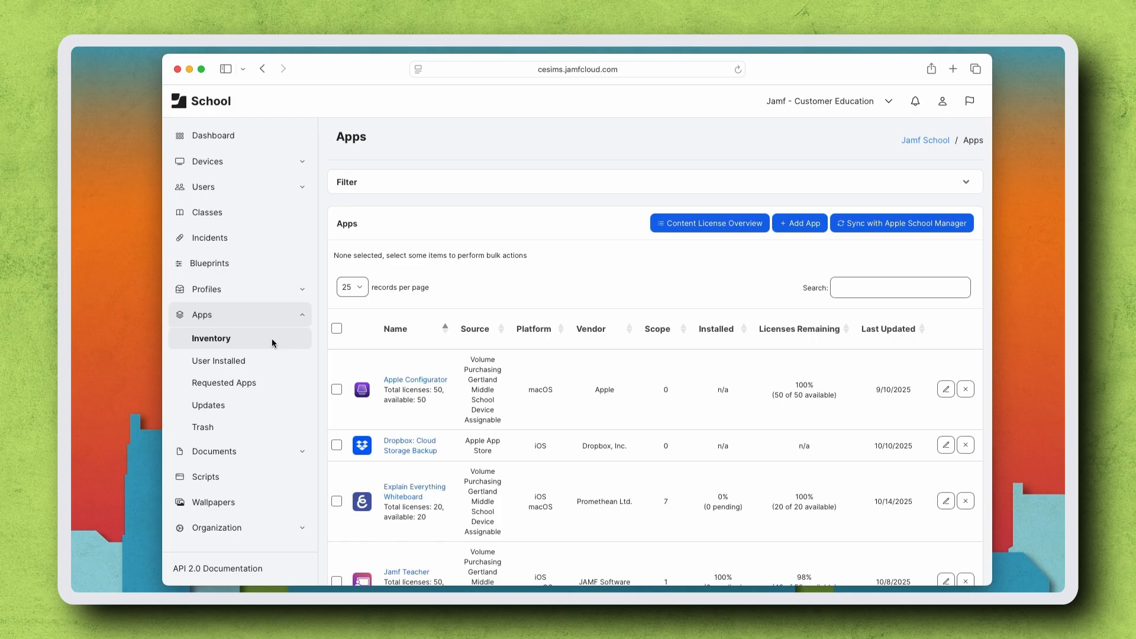
{"action": "left_click", "coordinate": [426, 488]}
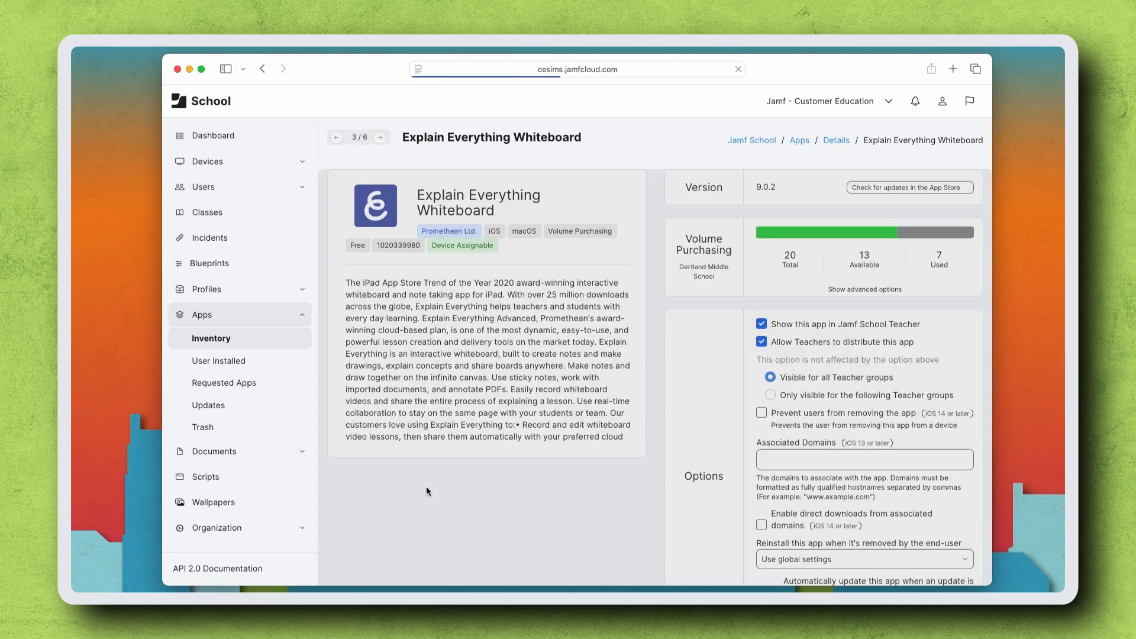
{"action": "scroll", "coordinate": [416, 461], "scroll_direction": "down", "scroll_amount": 10}
{"action": "left_click", "coordinate": [416, 460]}
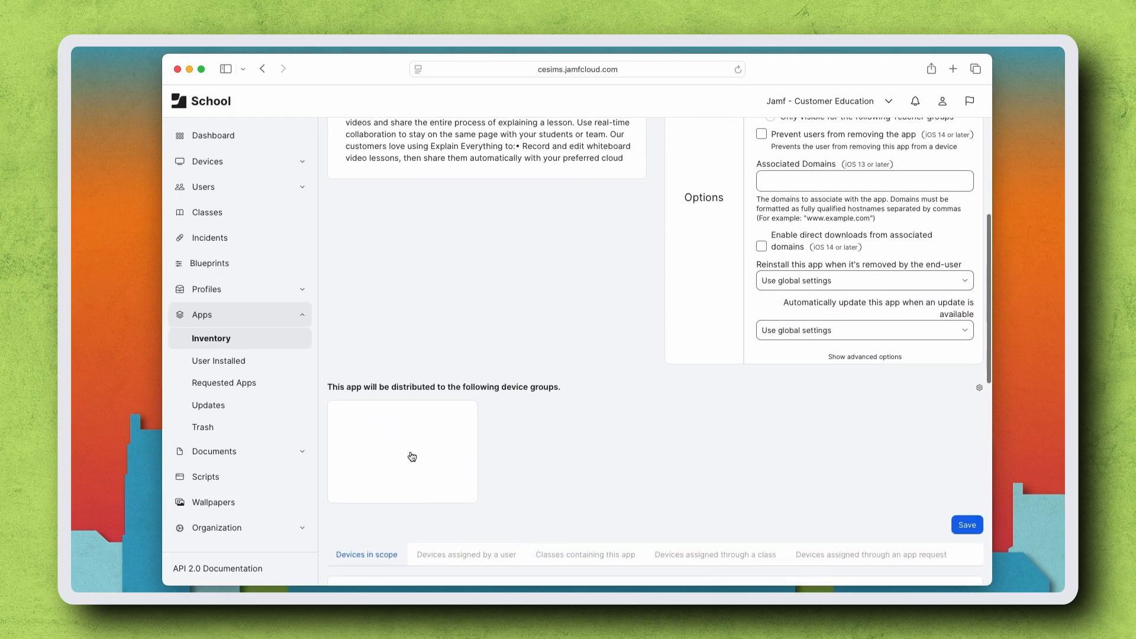
{"action": "left_click", "coordinate": [458, 464]}
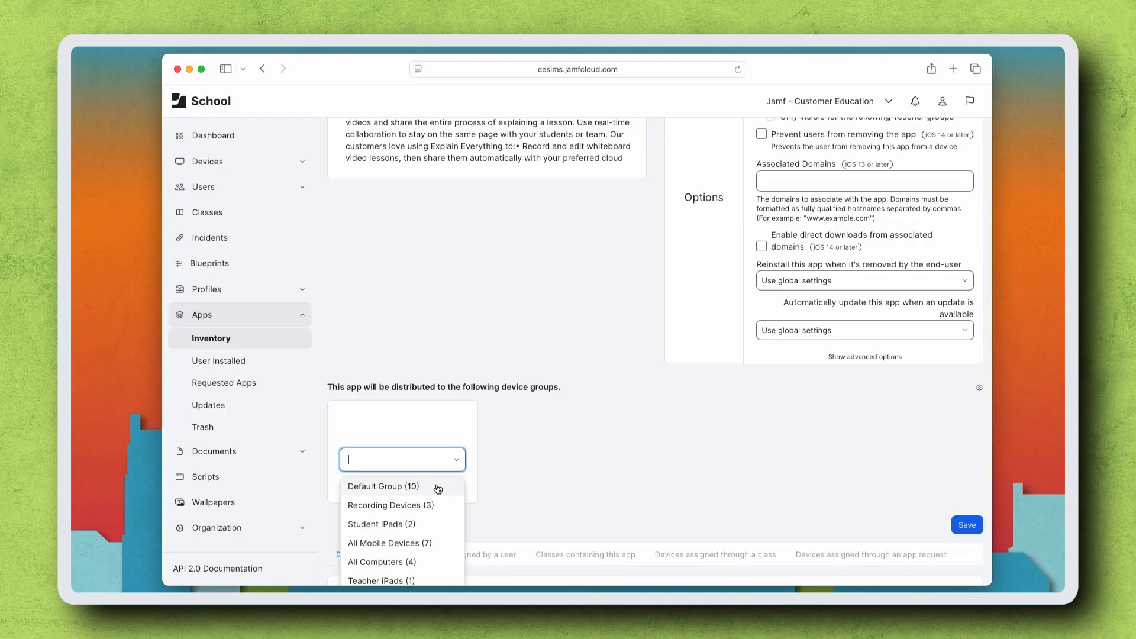
{"action": "scroll", "coordinate": [426, 521], "scroll_direction": "down", "scroll_amount": 2}
{"action": "left_click", "coordinate": [417, 578]}
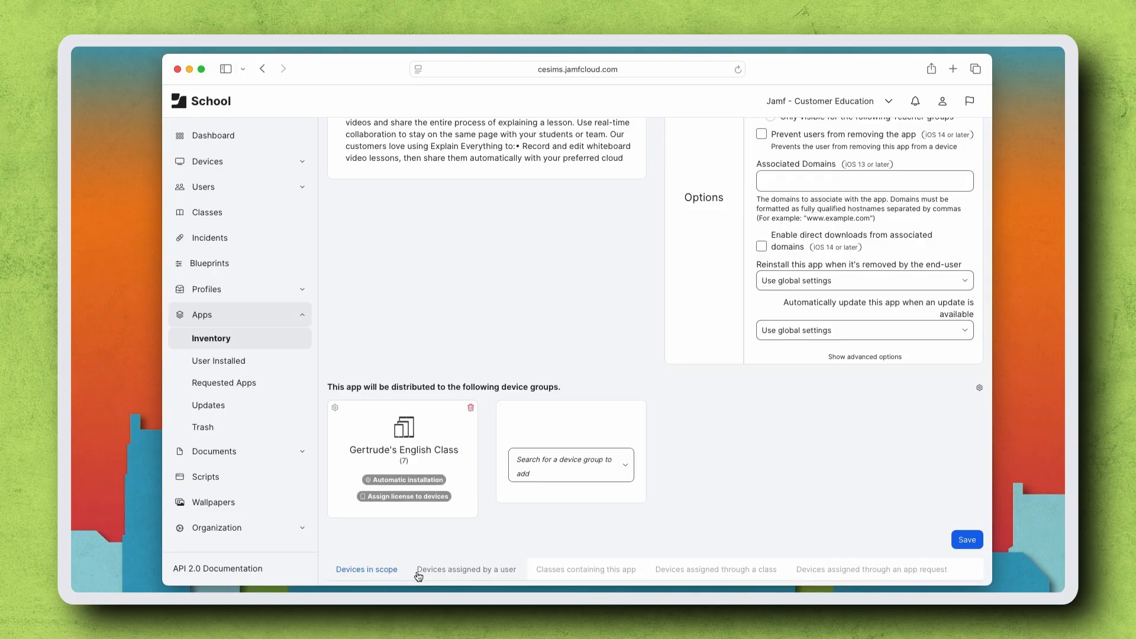
{"action": "left_click", "coordinate": [973, 542]}
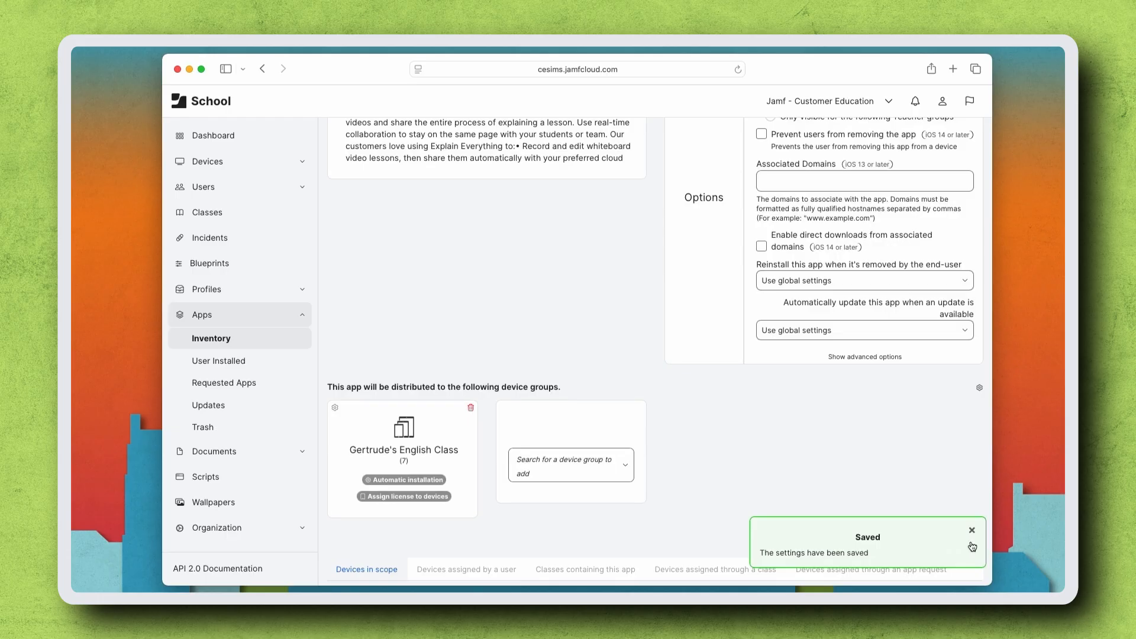
{"action": "left_click", "coordinate": [971, 531]}
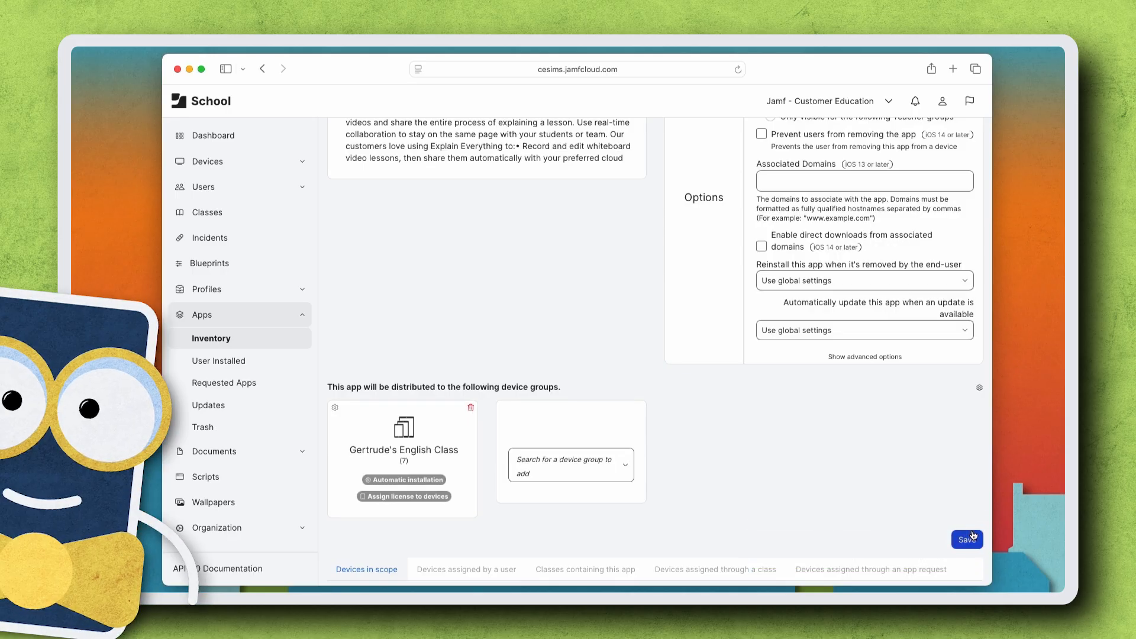